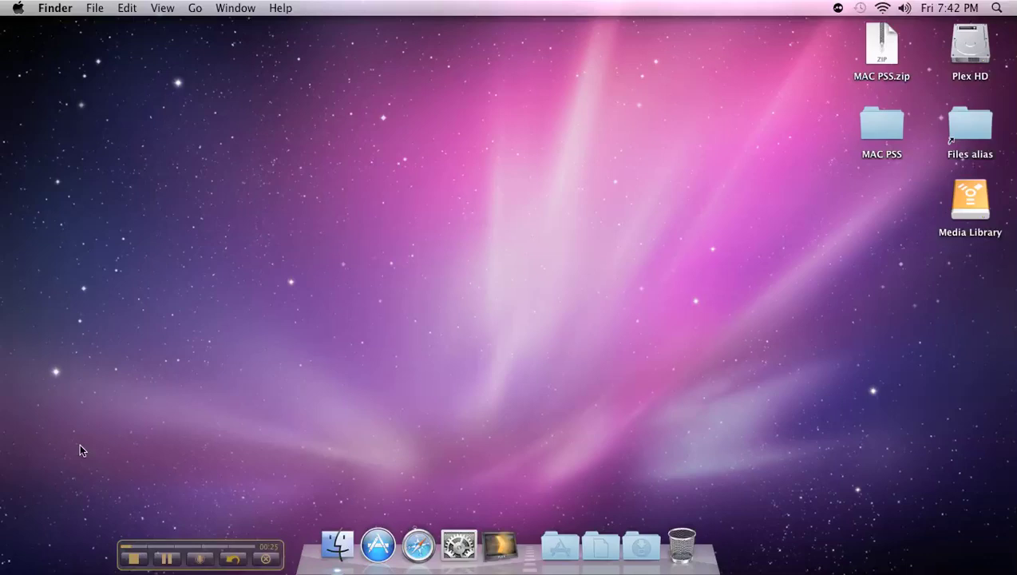
Check the Mac's system version and hardware details, then close the information window
{"action": "left_click", "coordinate": [19, 9]}
{"action": "left_click", "coordinate": [29, 29]}
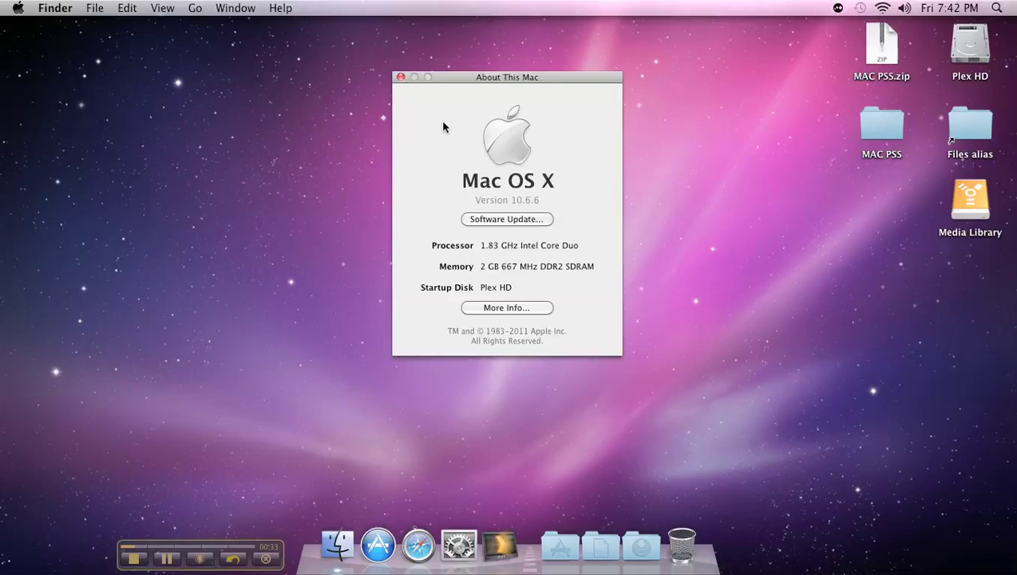
{"action": "left_click", "coordinate": [400, 78]}
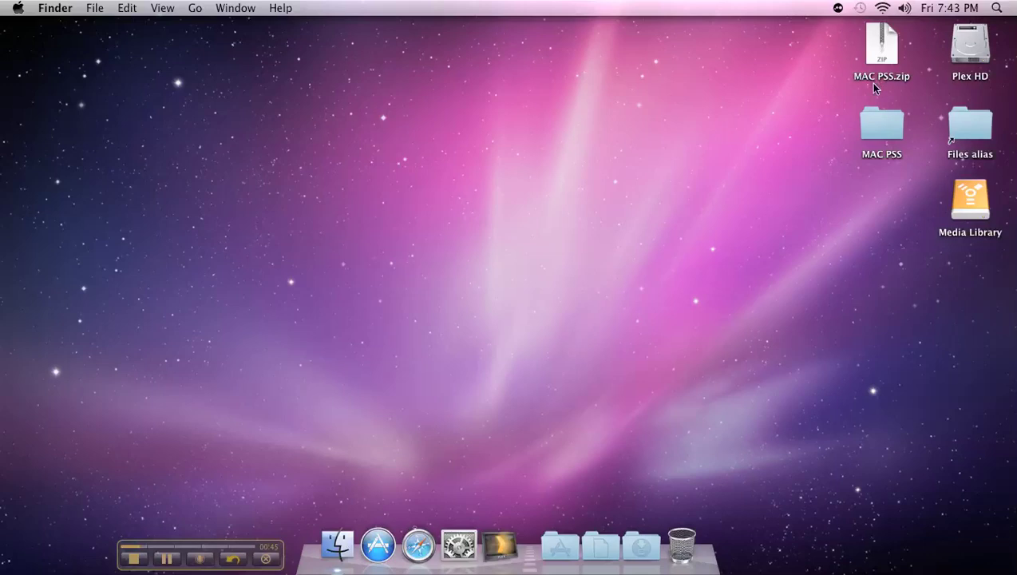
Open the MAC PSS folder on the desktop to view its contents, then close it
{"action": "left_click", "coordinate": [875, 136]}
{"action": "double_click", "coordinate": [876, 138]}
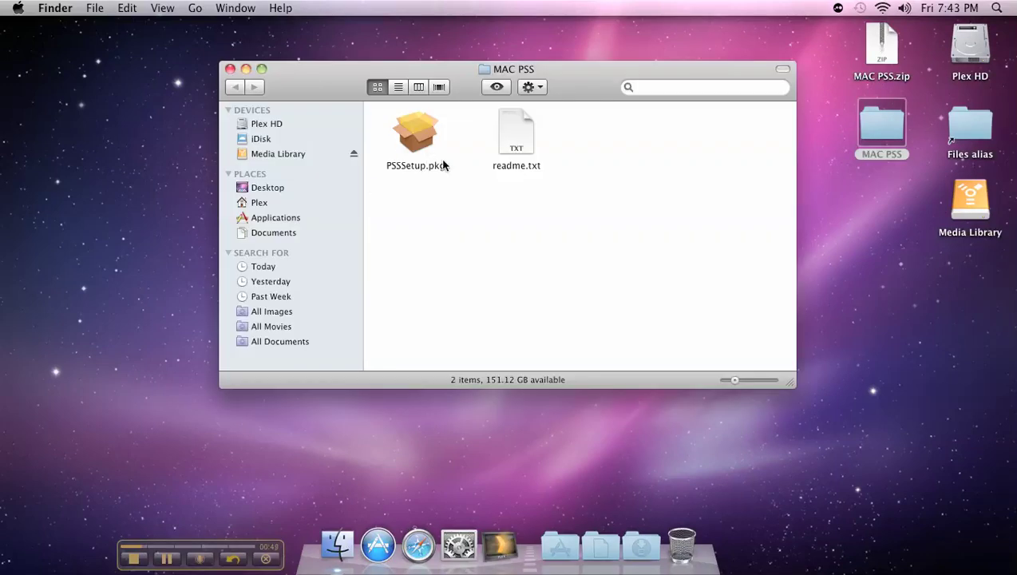
{"action": "left_click", "coordinate": [230, 69]}
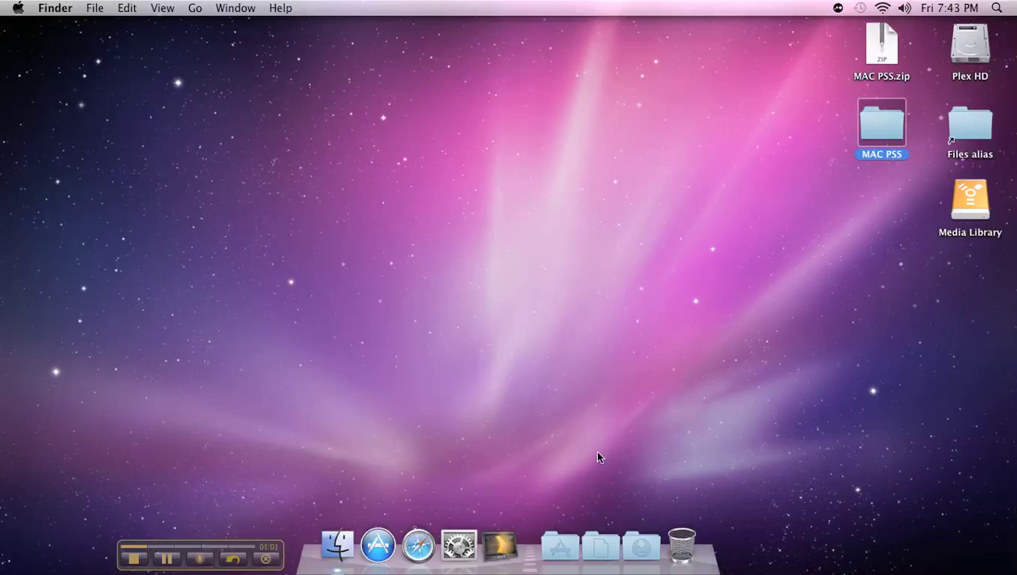
Launch the PSS application from the Applications stack and bring its login dialog forward
{"action": "left_click", "coordinate": [561, 547]}
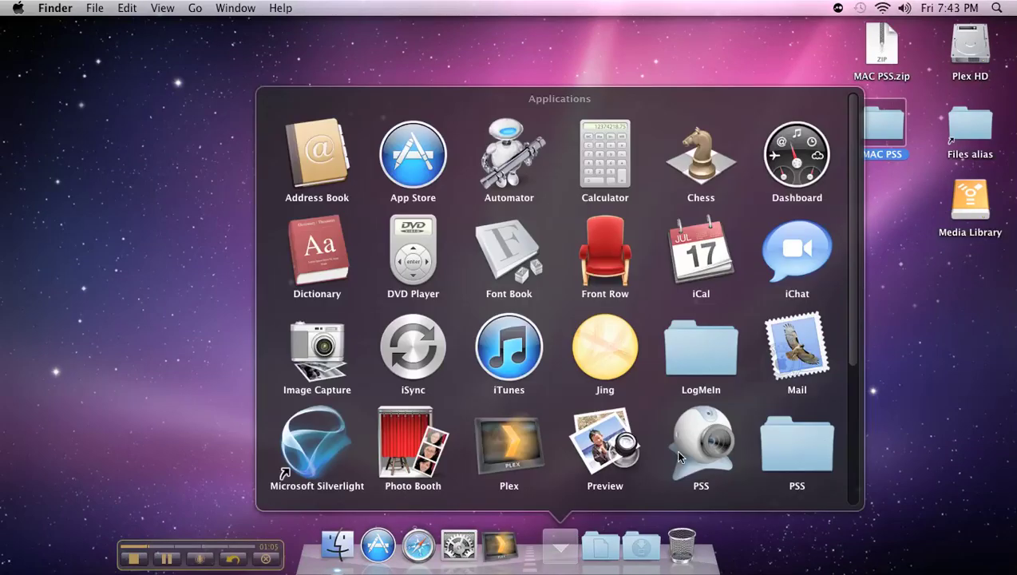
{"action": "left_click", "coordinate": [685, 434]}
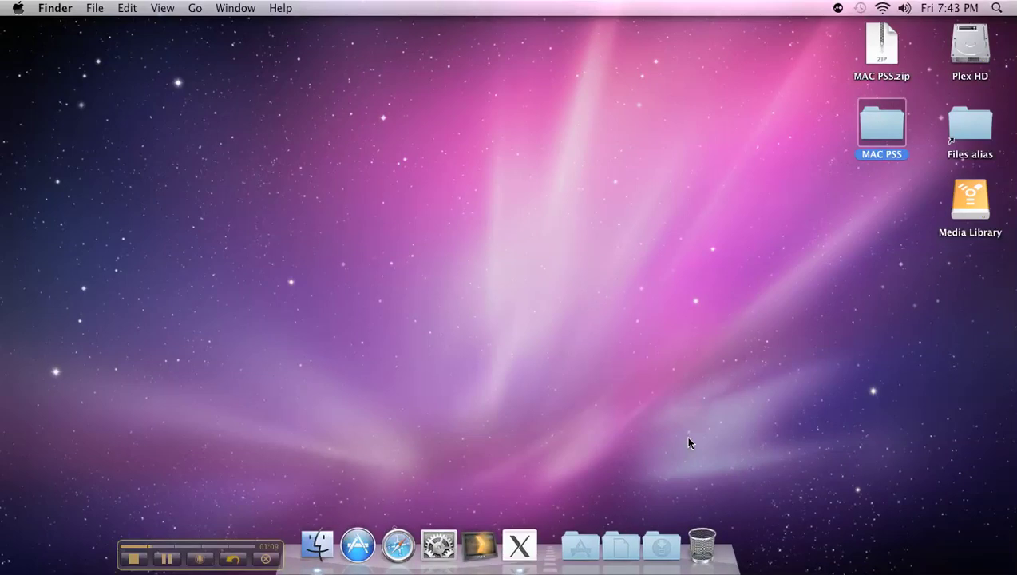
{"action": "left_click", "coordinate": [518, 546]}
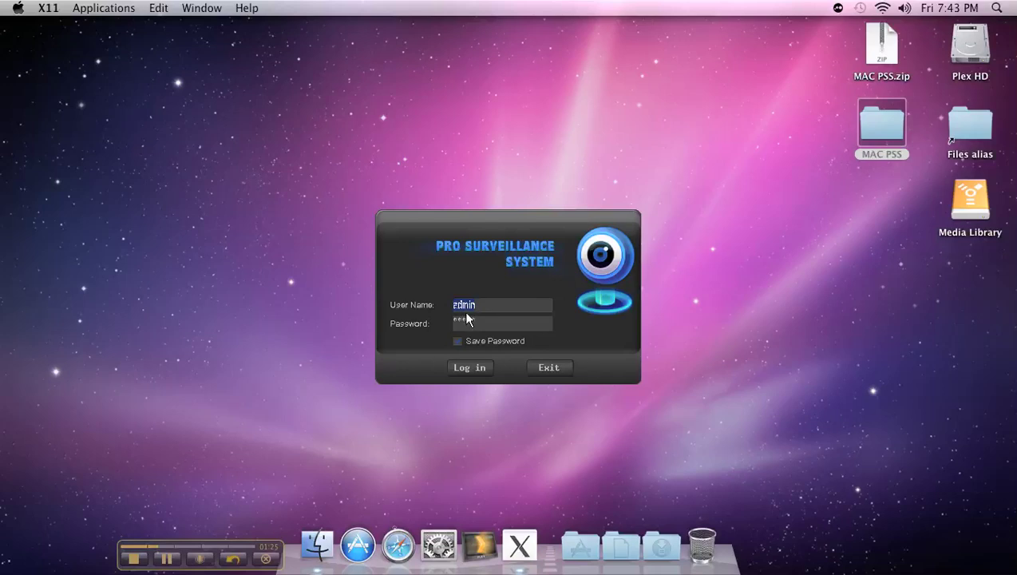
Log in to PSS with the prefilled admin account
{"action": "left_click", "coordinate": [473, 372]}
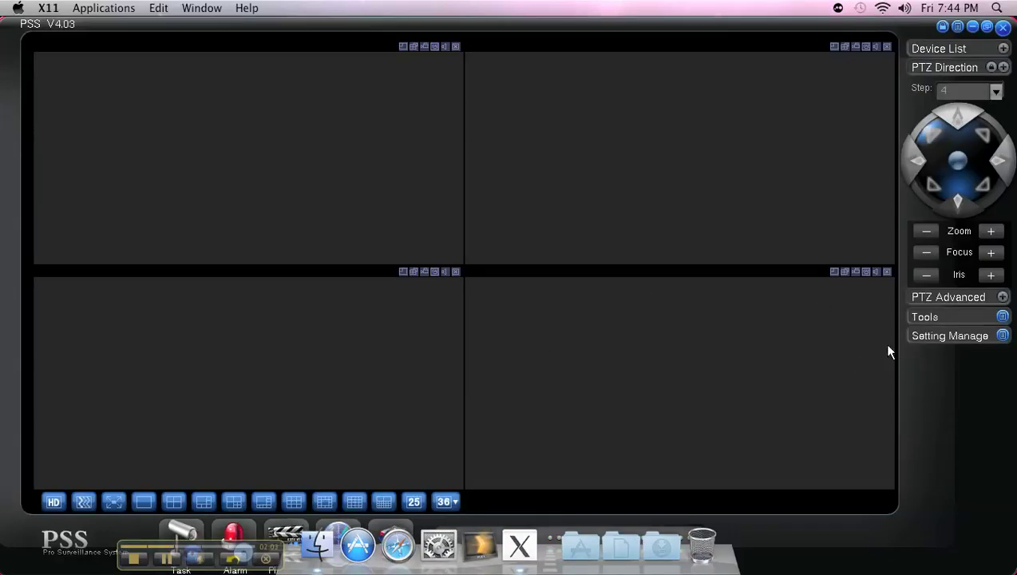
Open the Device Manage window from the Setting Manage menu
{"action": "left_click", "coordinate": [1002, 335]}
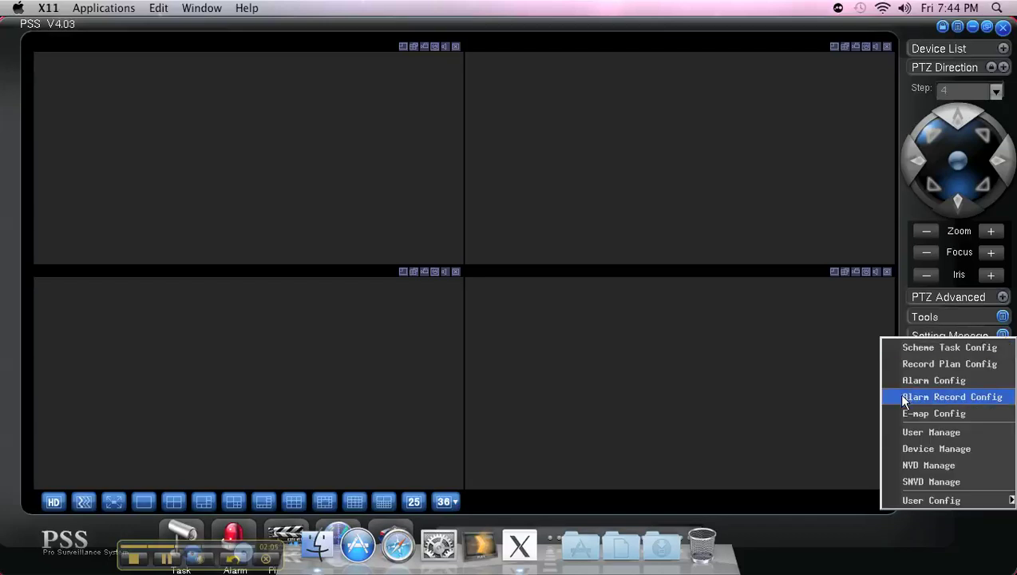
{"action": "left_click", "coordinate": [909, 450]}
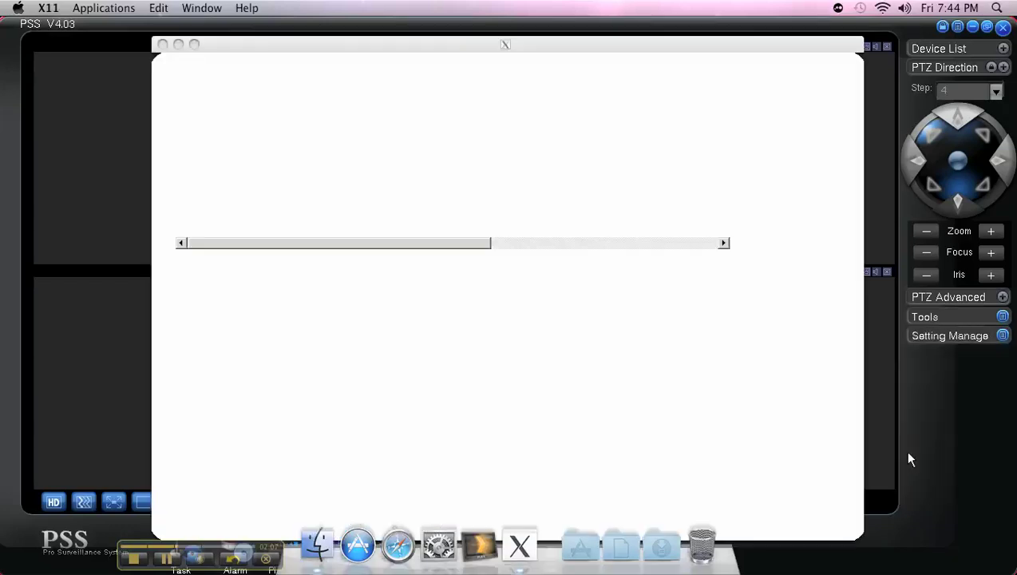
{"action": "left_click", "coordinate": [297, 398]}
Title the new device 'DVR Office' with address tpsdvr.optdns.com and check port 37777
{"action": "left_click", "coordinate": [301, 392]}
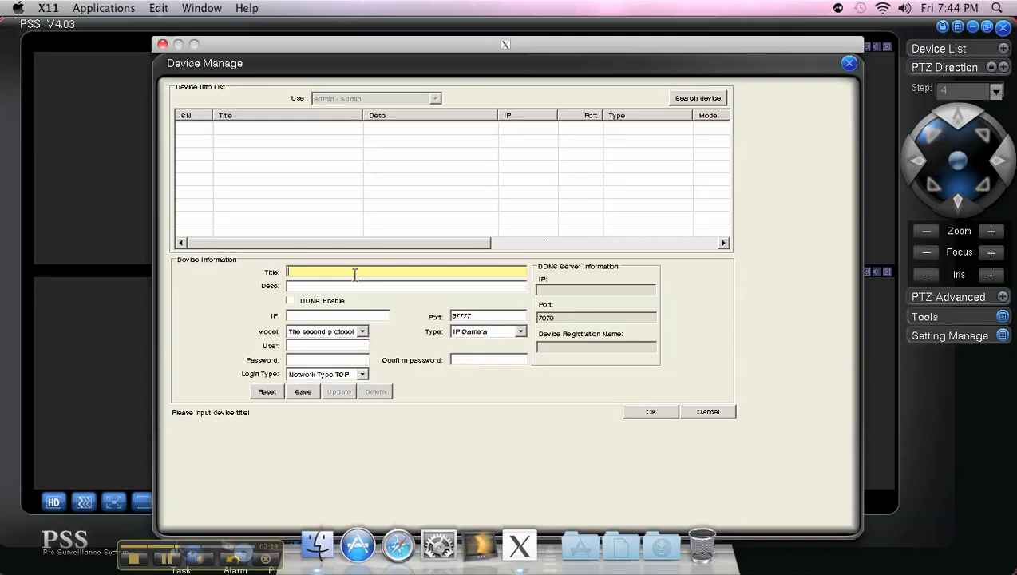
{"action": "type", "text": "DVR Office"}
{"action": "left_click", "coordinate": [321, 315]}
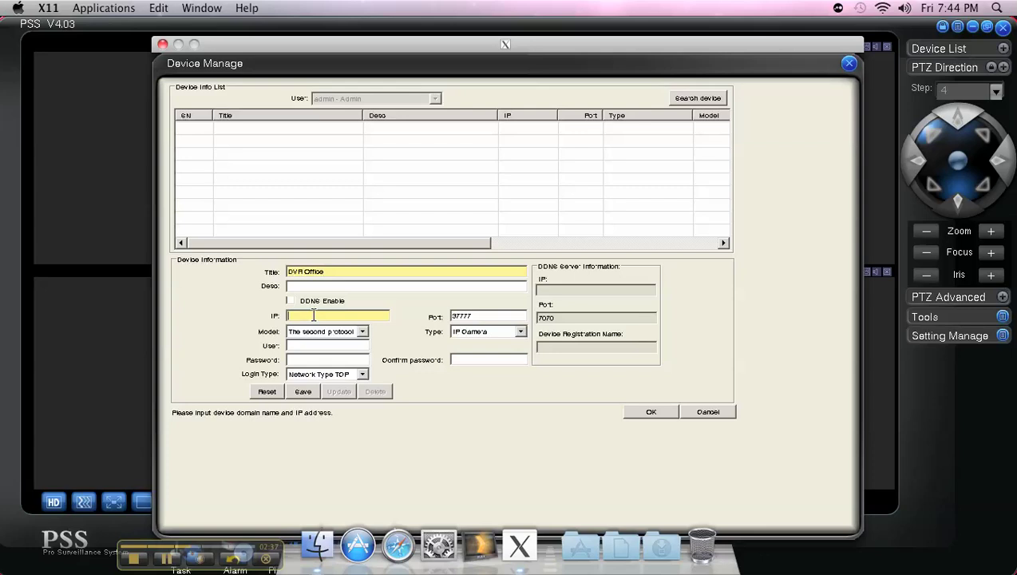
{"action": "type", "text": "tpsdv"}
{"action": "type", "text": "r"}
{"action": "type", "text": ".opt"}
{"action": "type", "text": "dns"}
{"action": "type", "text": ".com"}
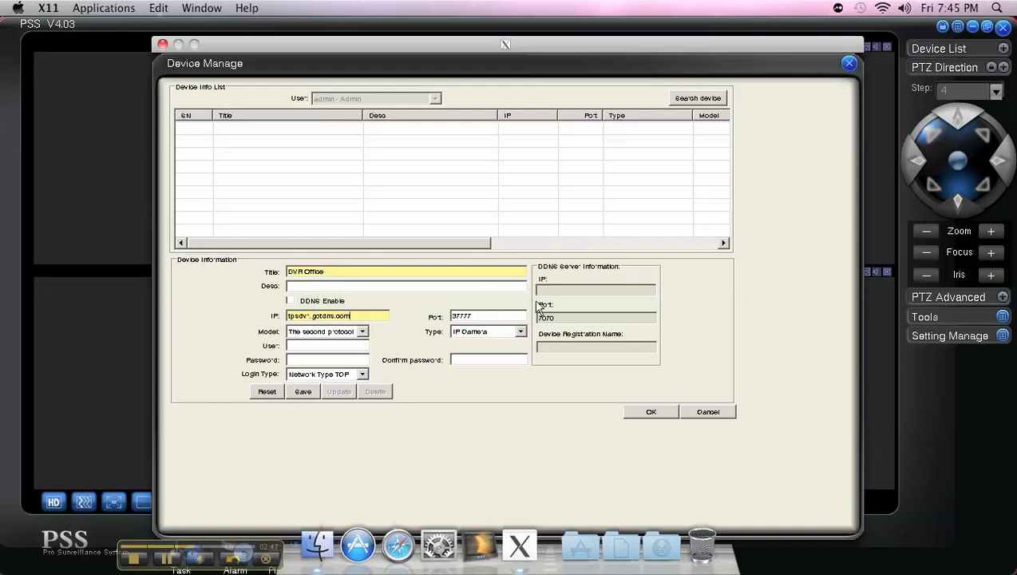
{"action": "left_click", "coordinate": [488, 316]}
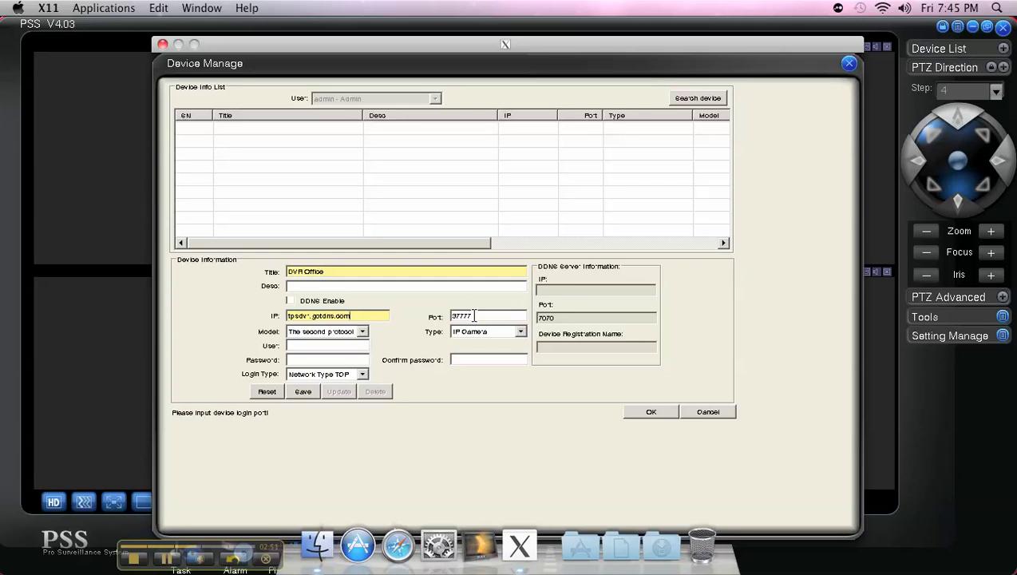
Set device type to DVR, login user 'demo' plus the device password, then close Device Manage
{"action": "left_click", "coordinate": [519, 332]}
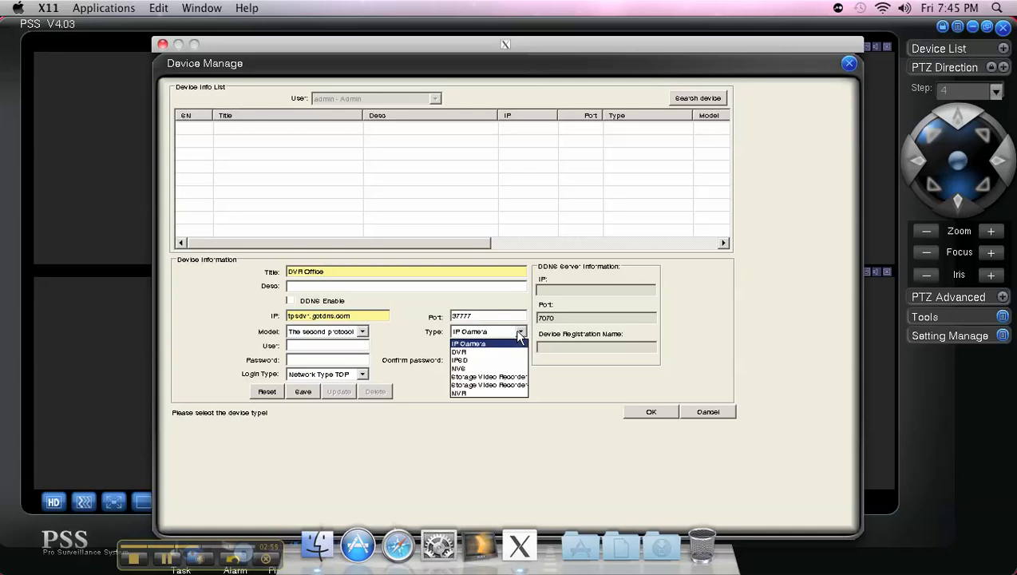
{"action": "left_click", "coordinate": [461, 352]}
{"action": "left_click", "coordinate": [344, 345]}
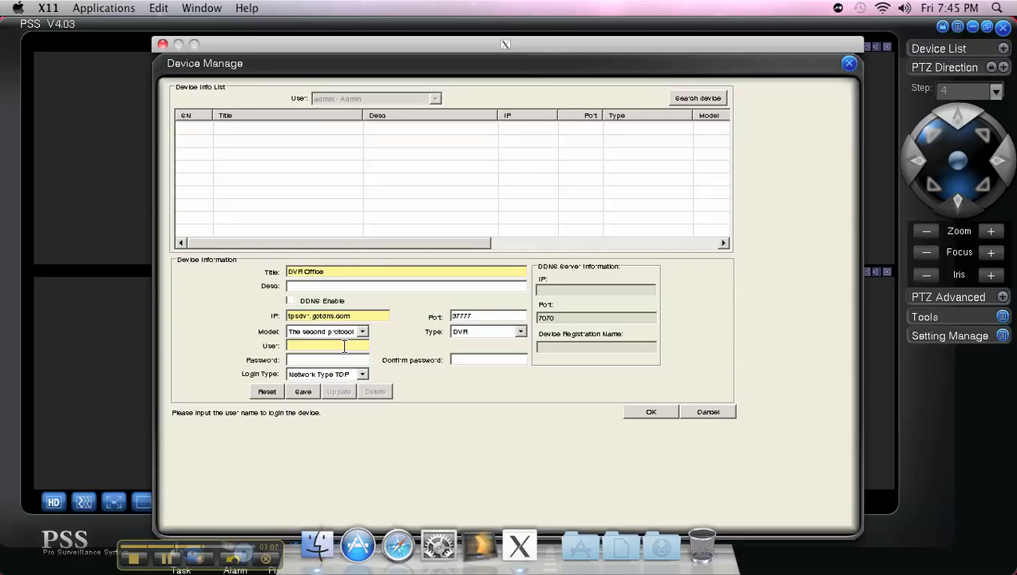
{"action": "type", "text": "demo"}
{"action": "key", "text": "Tab"}
{"action": "type", "text": "demo"}
{"action": "key", "text": "Tab"}
{"action": "type", "text": "demo"}
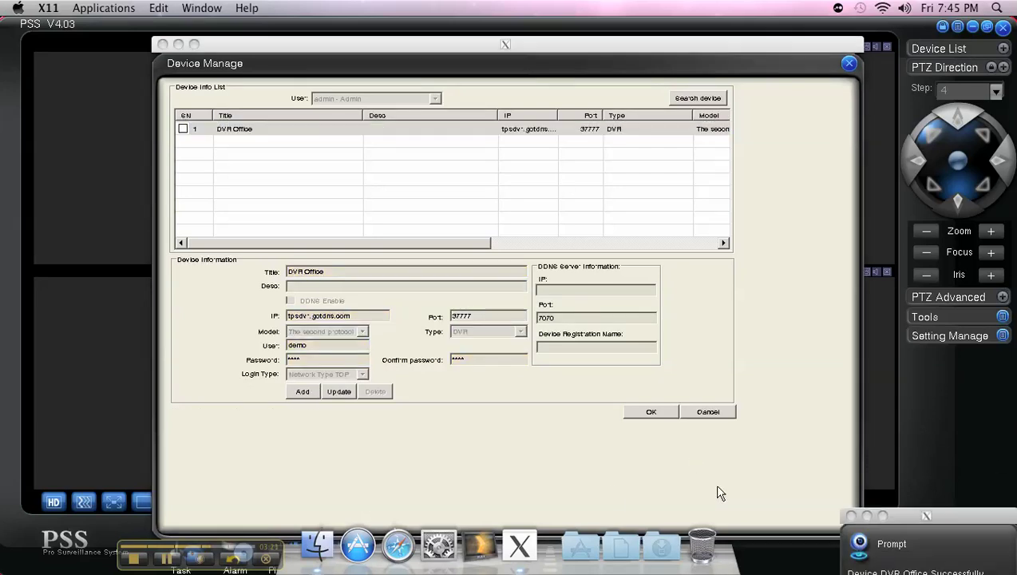
{"action": "left_click", "coordinate": [643, 415]}
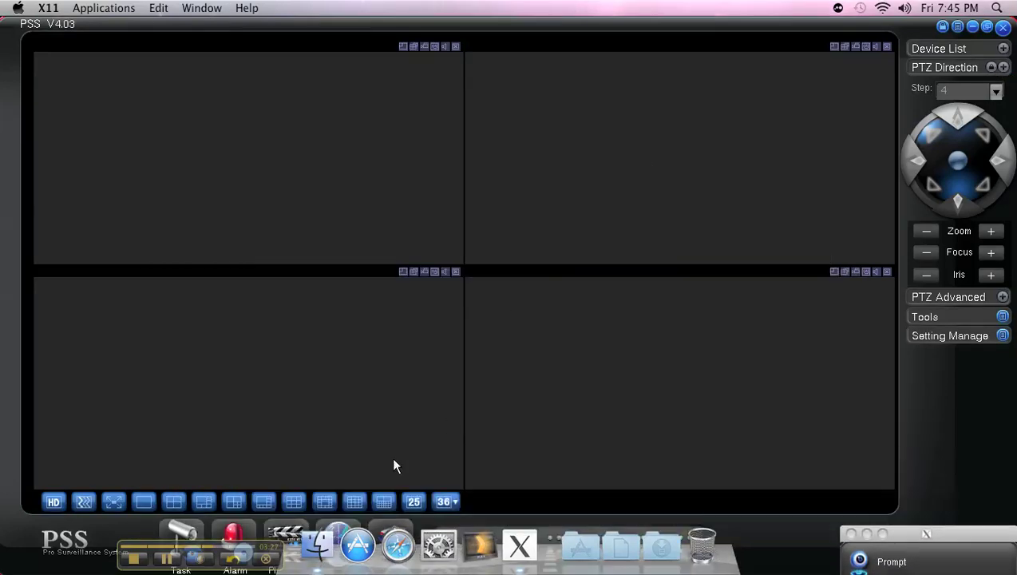
Switch the live view to 16 equal panes, select the top-left pane, and expand the Device List
{"action": "left_click", "coordinate": [353, 503]}
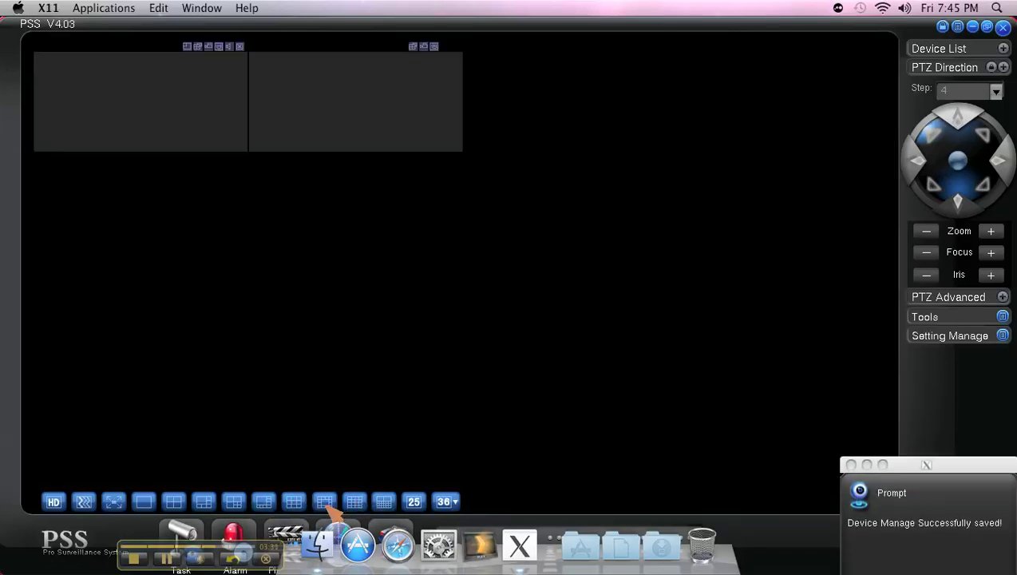
{"action": "left_click", "coordinate": [294, 503]}
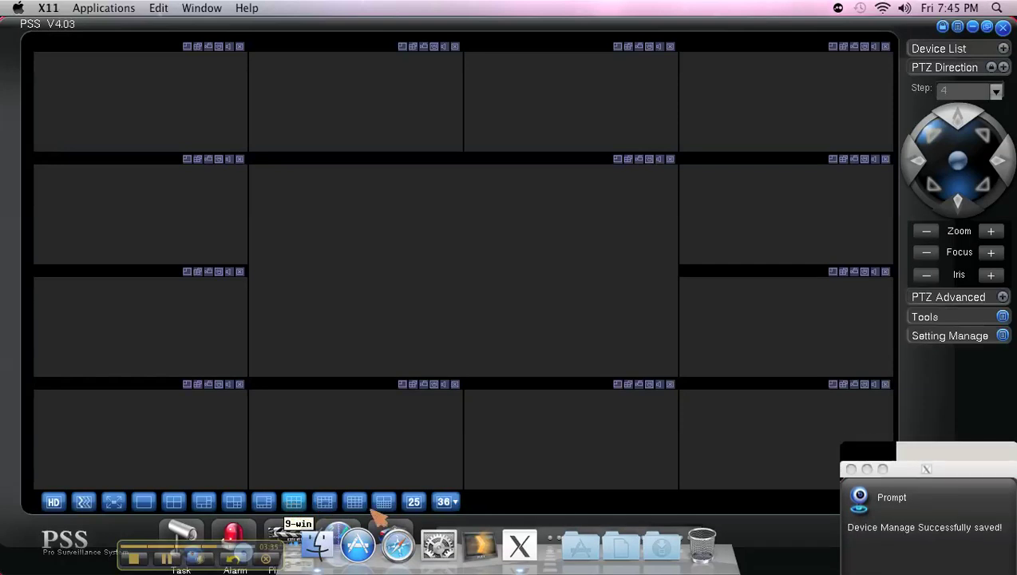
{"action": "left_click", "coordinate": [378, 508]}
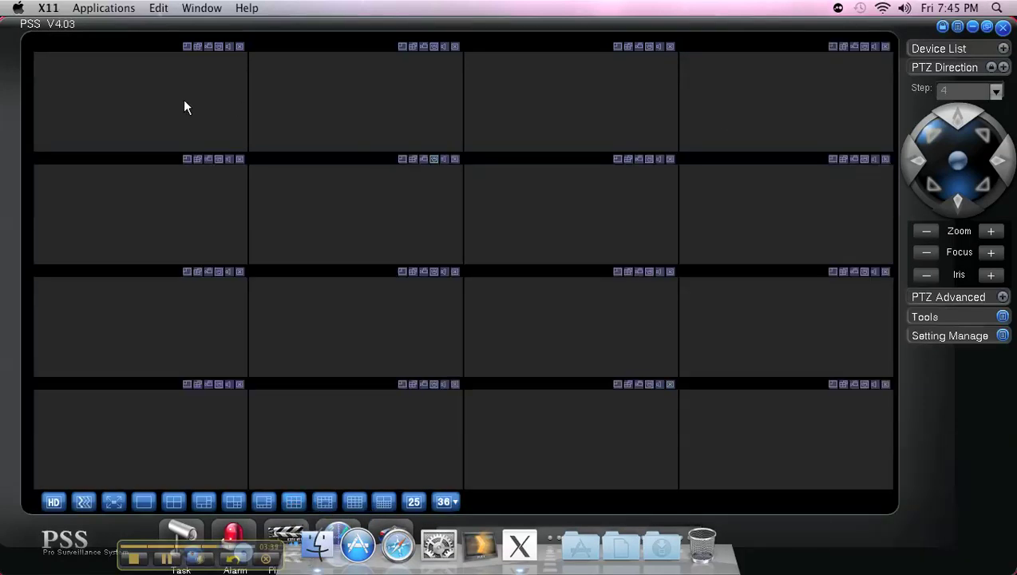
{"action": "left_click", "coordinate": [185, 108]}
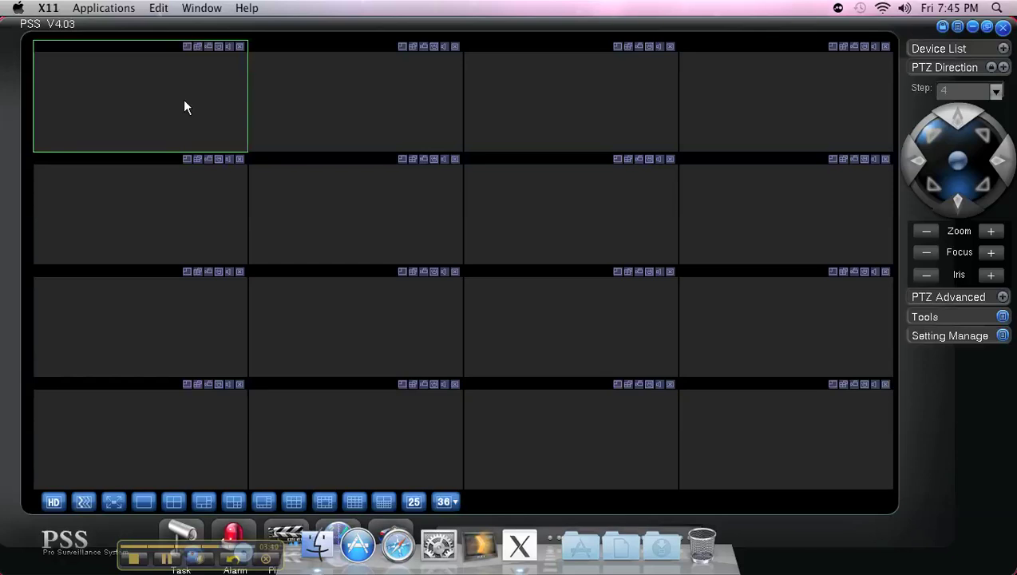
{"action": "left_click", "coordinate": [1003, 49]}
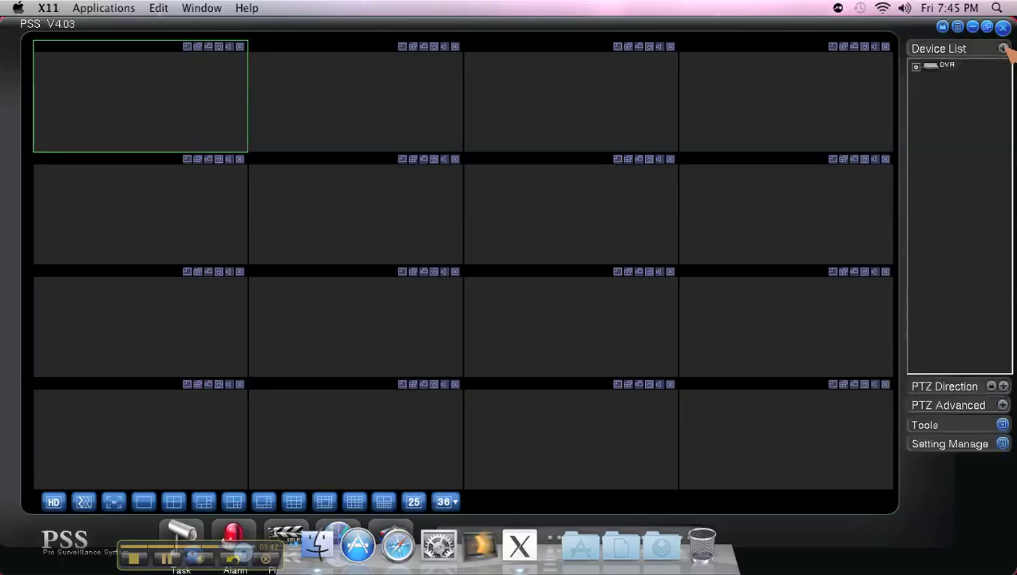
Expand the DVR group, log in to DVR Office, dismiss the alarm record window, and list its cameras
{"action": "left_click", "coordinate": [916, 67]}
{"action": "left_click", "coordinate": [947, 85]}
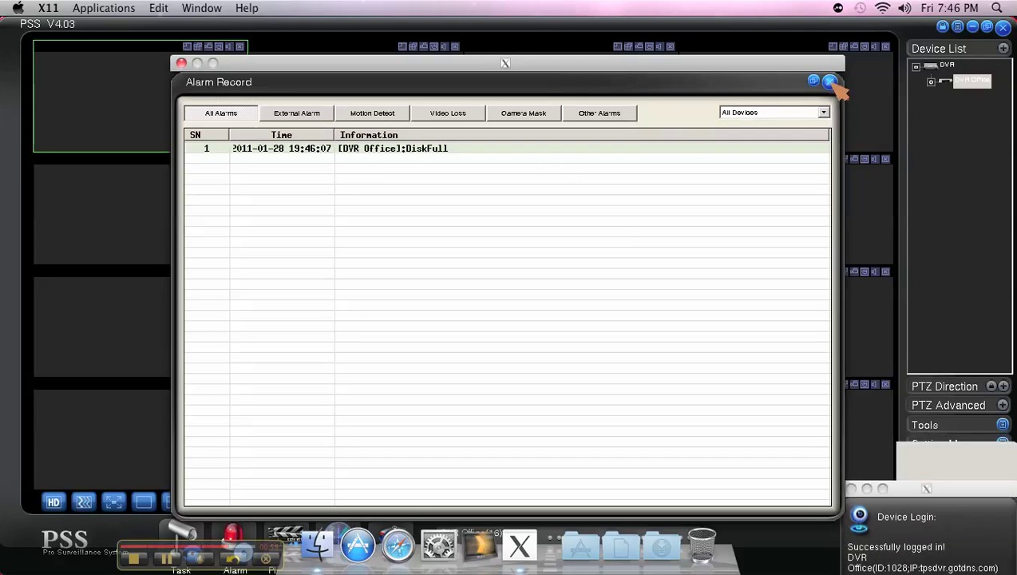
{"action": "left_click", "coordinate": [830, 81]}
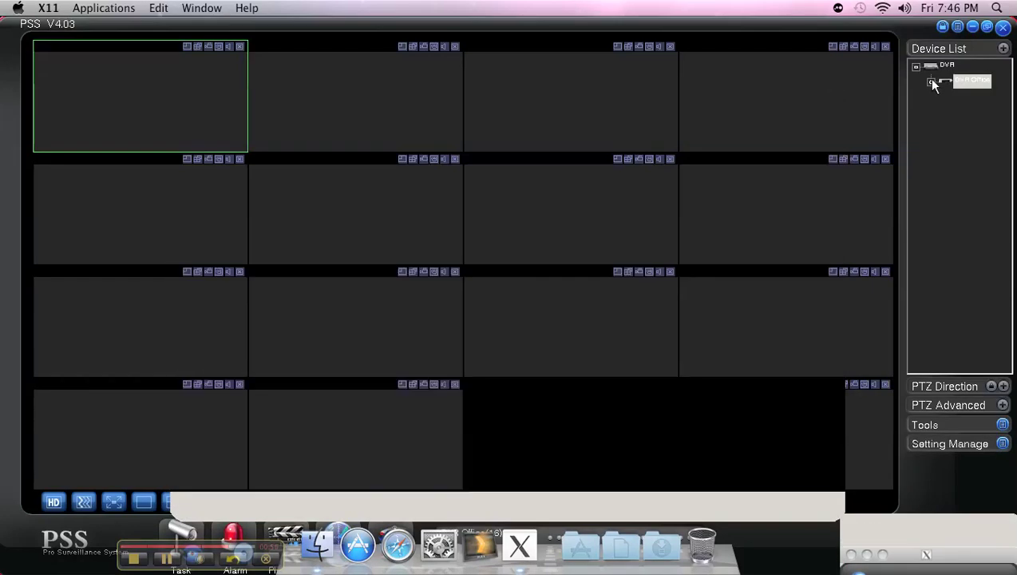
{"action": "left_click", "coordinate": [930, 80]}
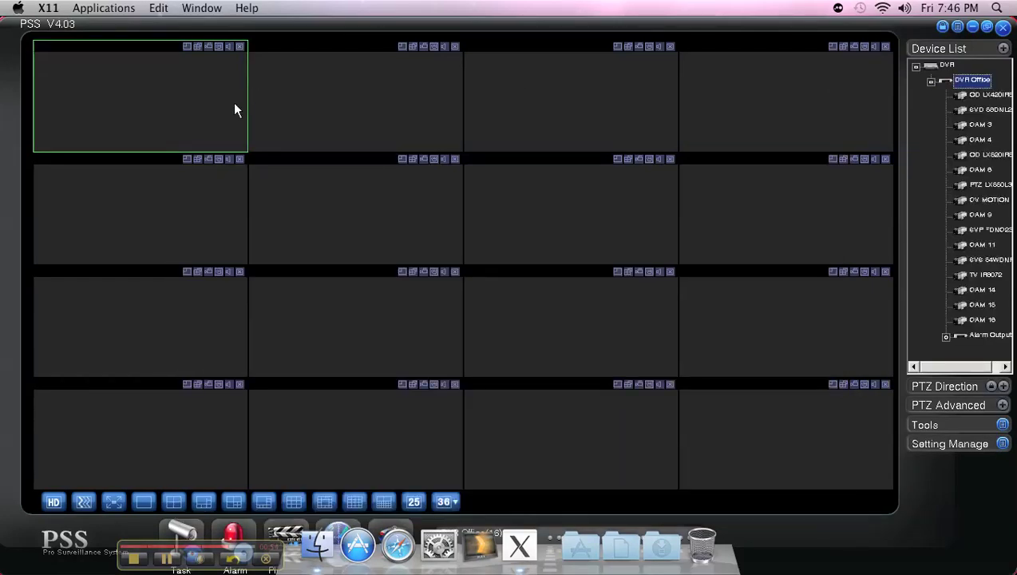
Show cameras OD LX420IR50 and SVD 58DNL2812 in the first two panes, then close both feeds
{"action": "double_click", "coordinate": [961, 96]}
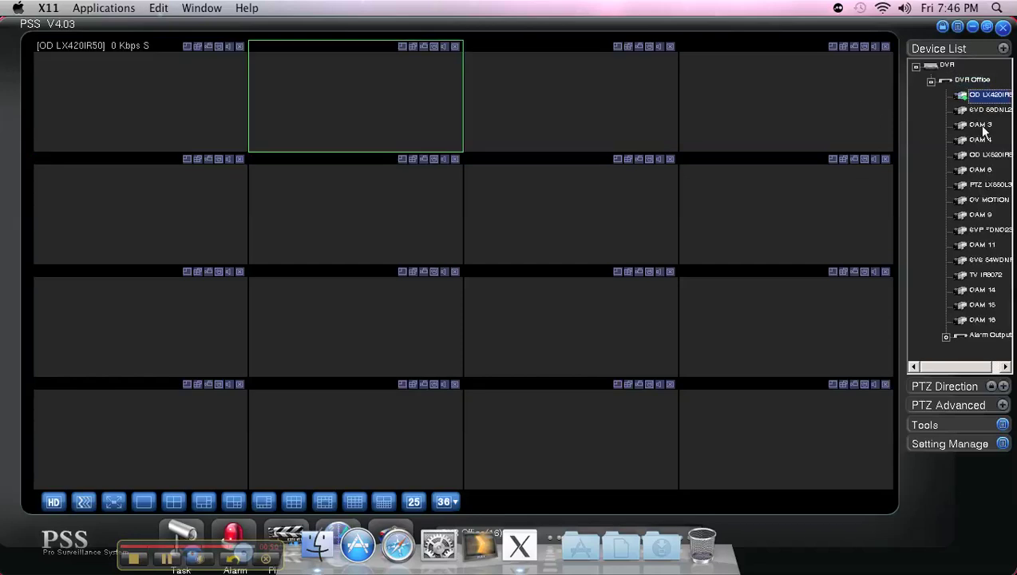
{"action": "double_click", "coordinate": [960, 111]}
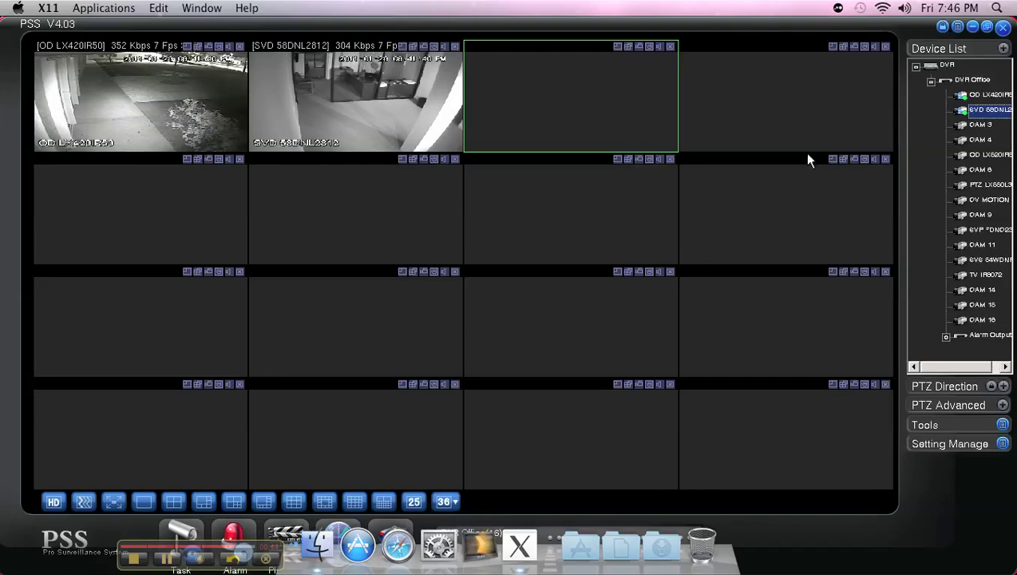
{"action": "left_click", "coordinate": [455, 47]}
{"action": "left_click", "coordinate": [239, 47]}
Start exiting PSS and enter the account password in the Exit dialog
{"action": "left_click", "coordinate": [1003, 27]}
{"action": "left_click", "coordinate": [520, 303]}
{"action": "type", "text": "admin"}
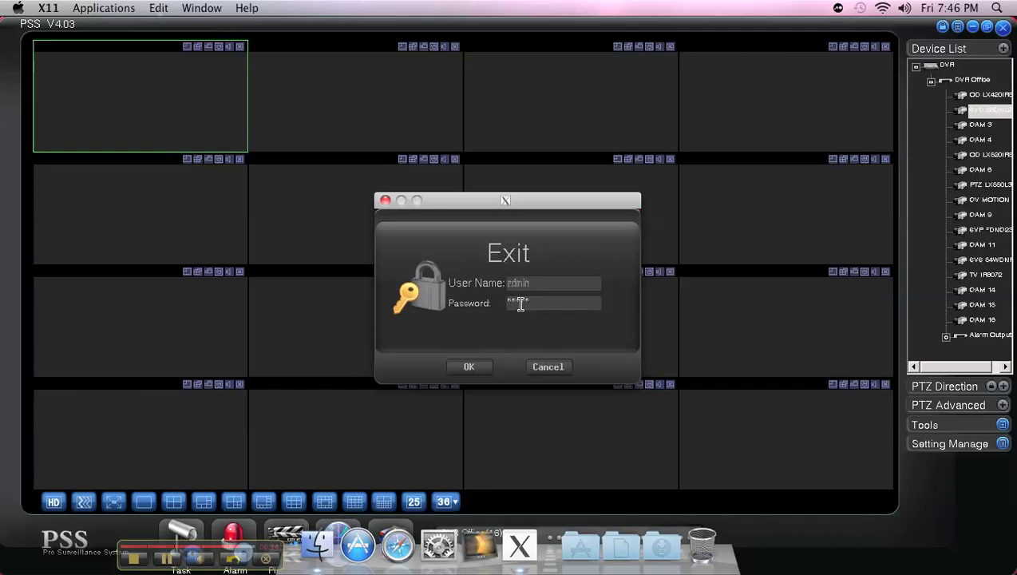
Confirm exiting PSS, then quit X11 from its Dock icon menu
{"action": "left_click", "coordinate": [477, 370]}
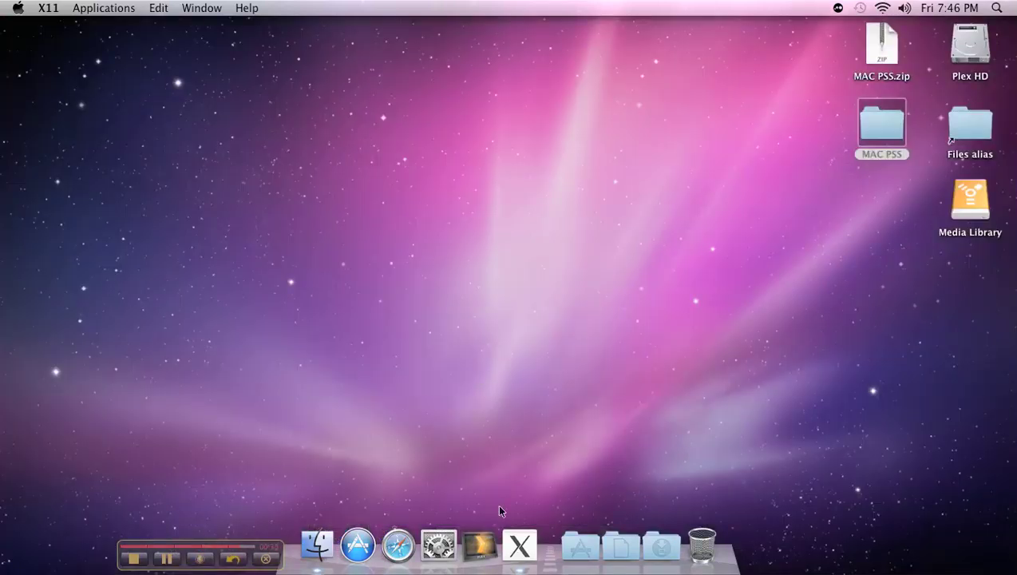
{"action": "right_click", "coordinate": [509, 549]}
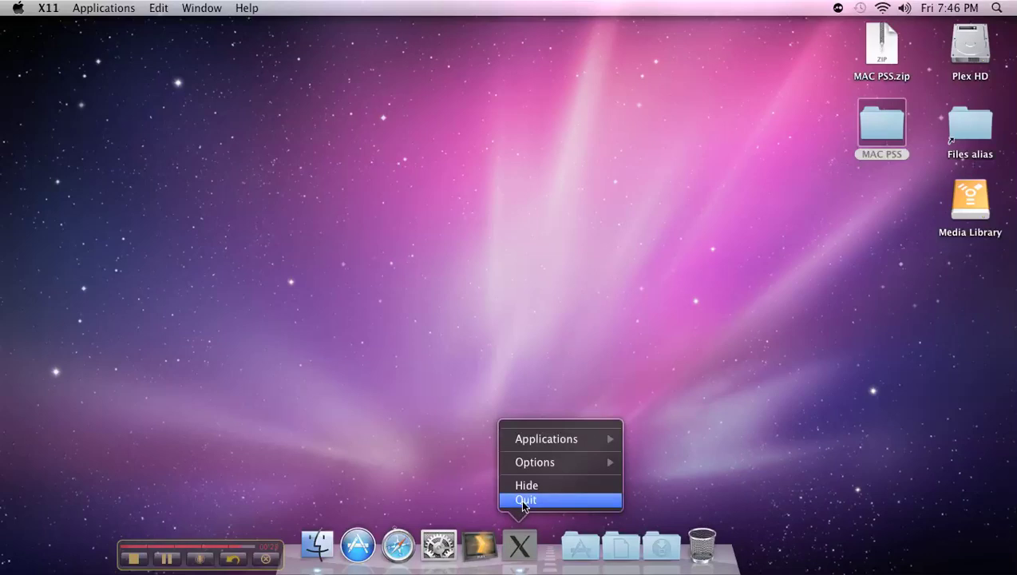
{"action": "left_click", "coordinate": [524, 501]}
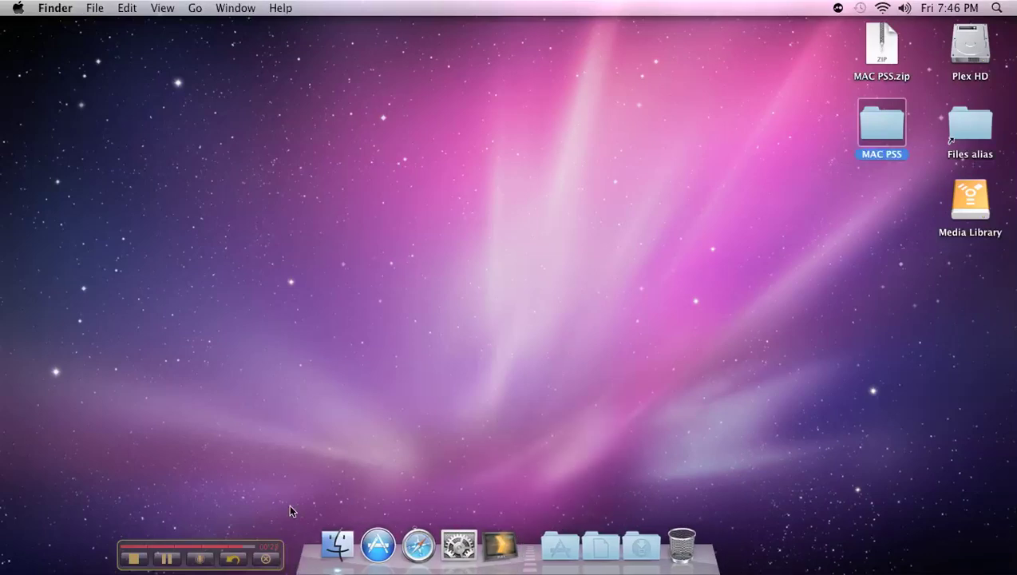